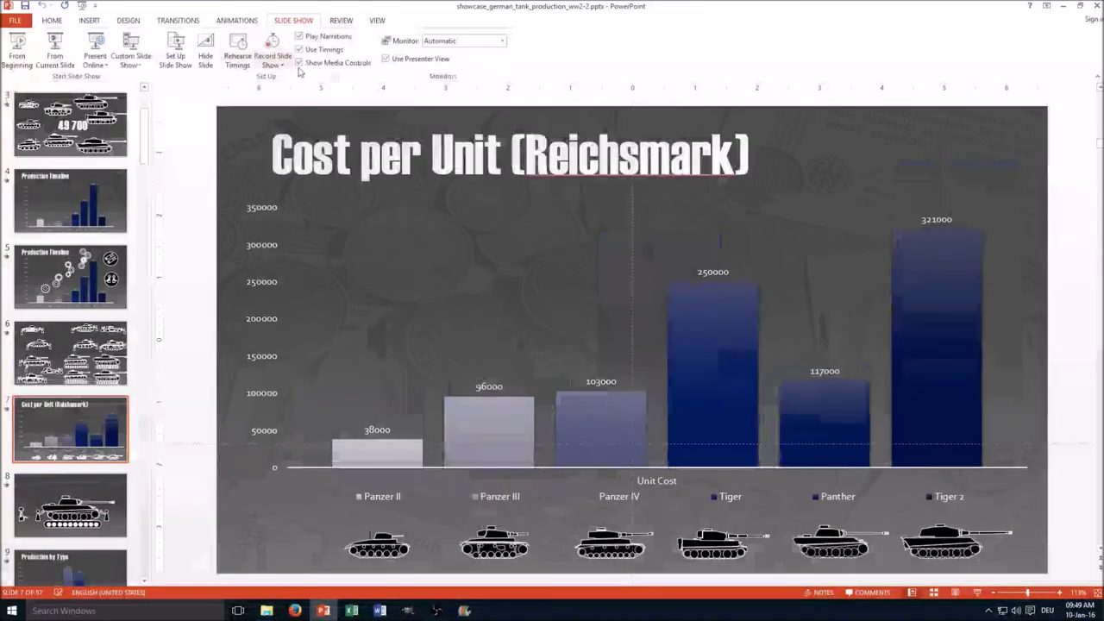
List the Cost per Unit slide's animations and examine the timing of the second chart bar and its matching tank graphic.
click(244, 24)
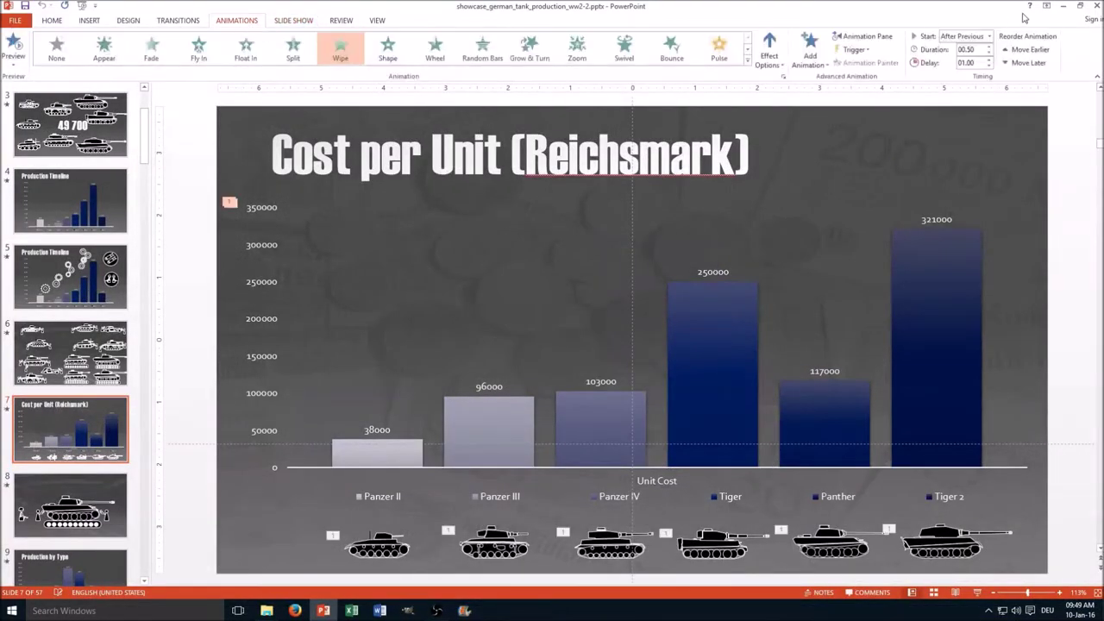
click(884, 35)
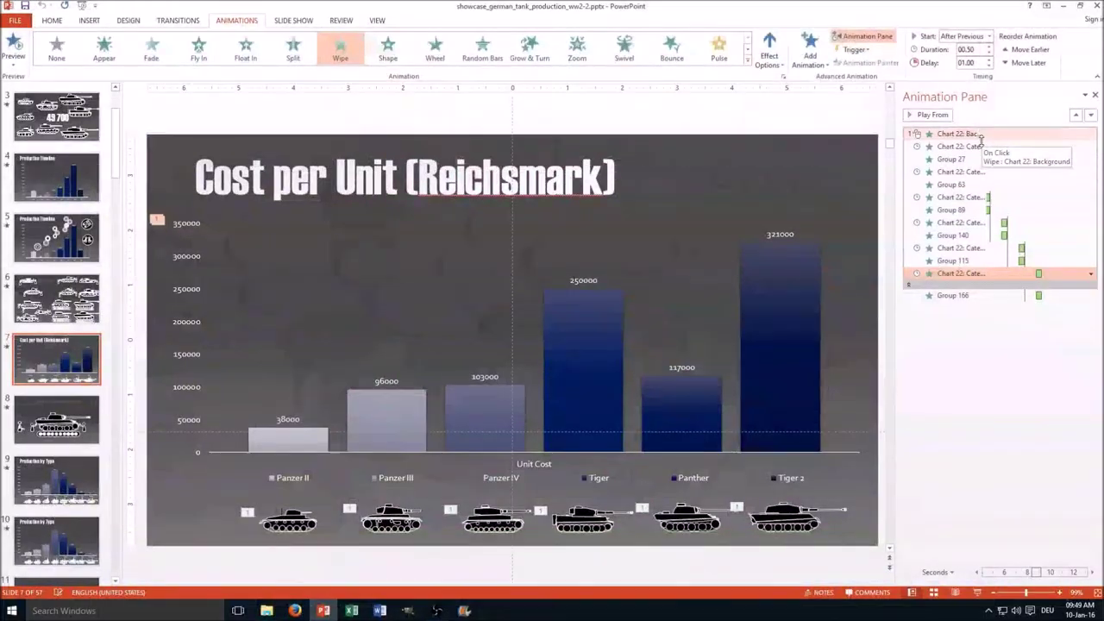
click(959, 173)
click(959, 185)
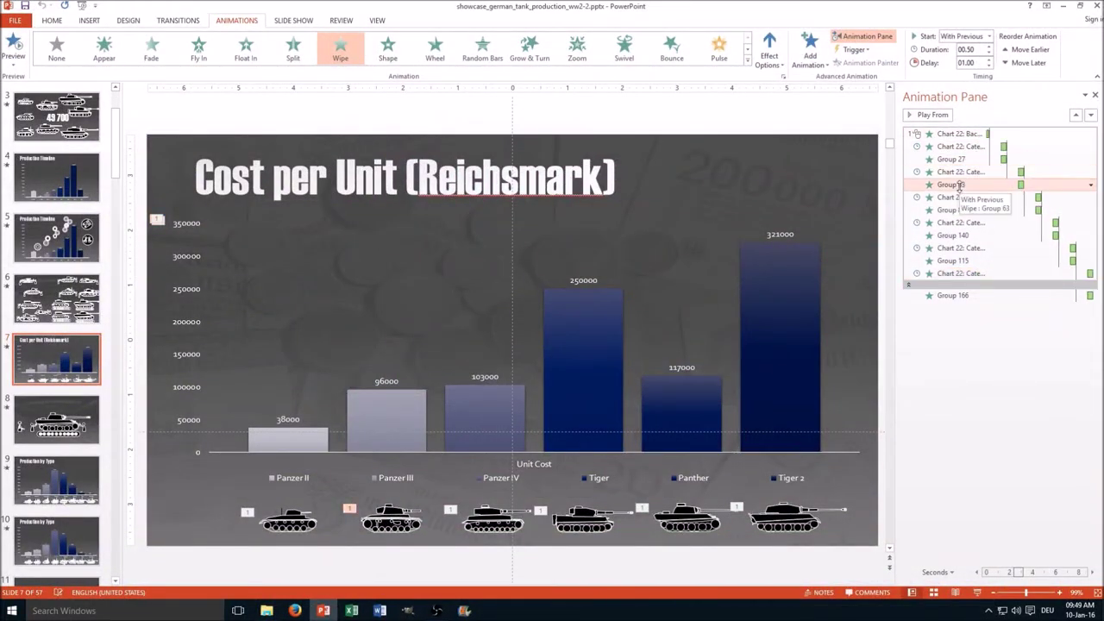
click(960, 173)
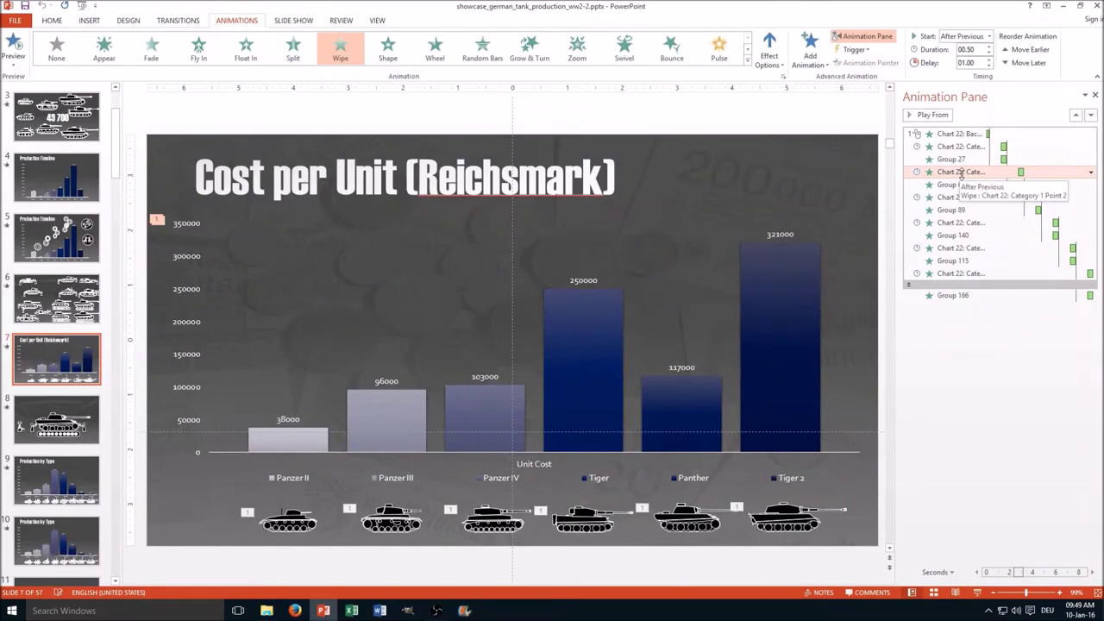
click(958, 184)
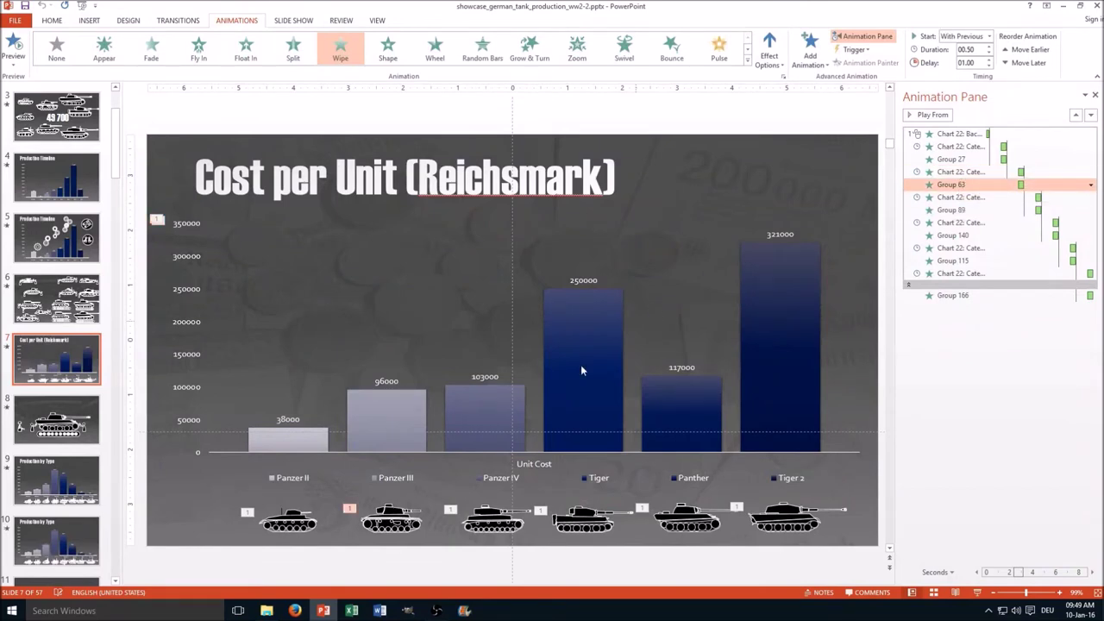
click(960, 174)
click(961, 185)
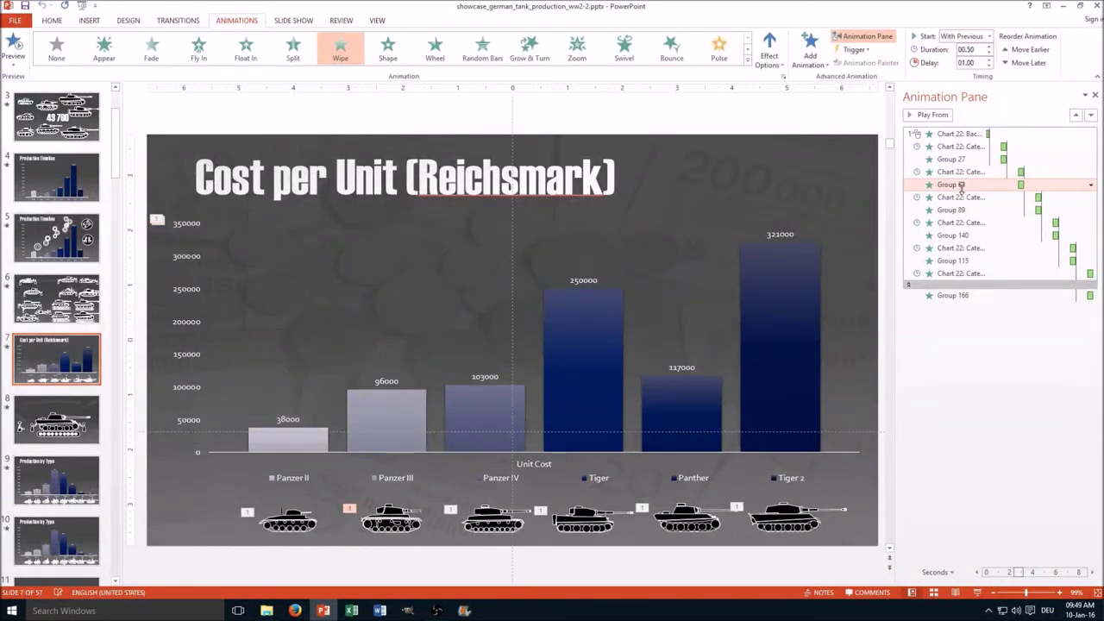
Examine the start options of the third to fifth bars, the Panther graphic, the chart background and the first tank graphics.
click(961, 198)
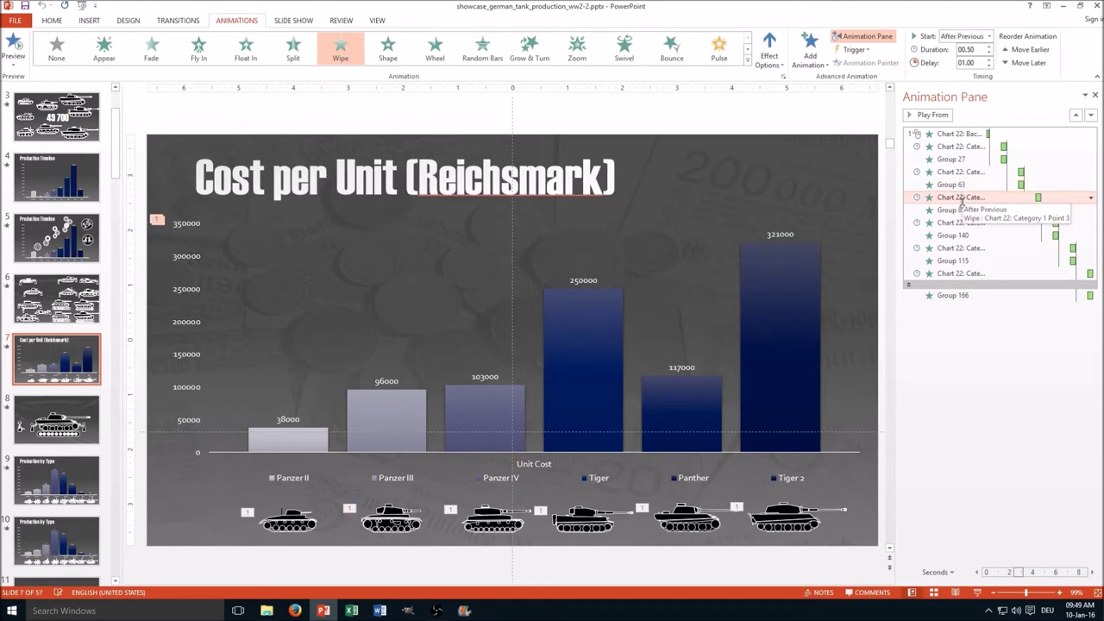
click(963, 223)
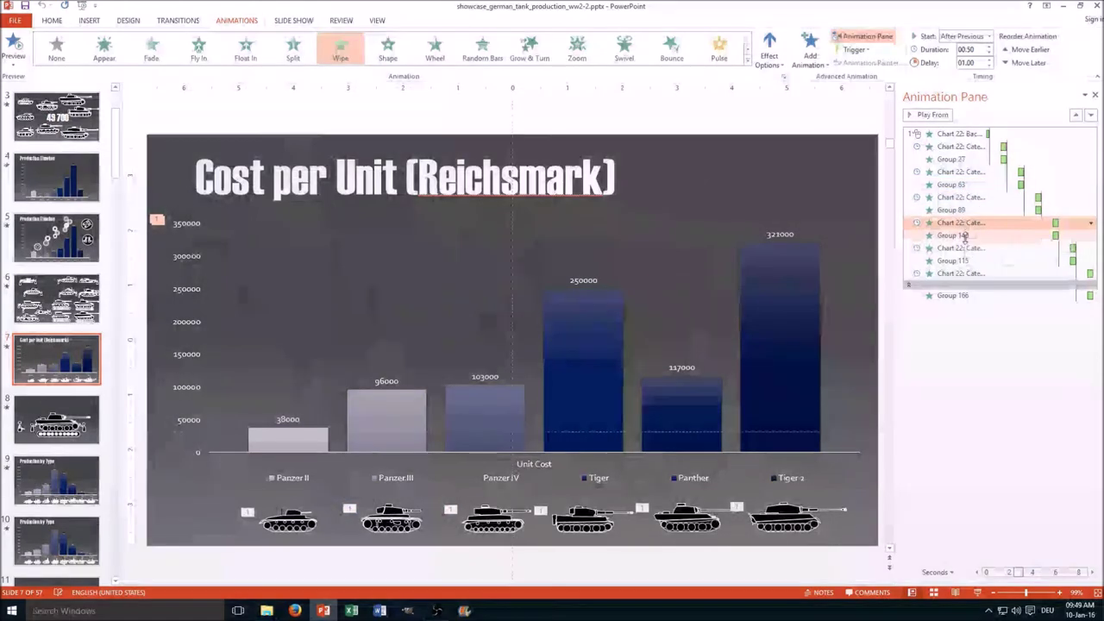
click(963, 247)
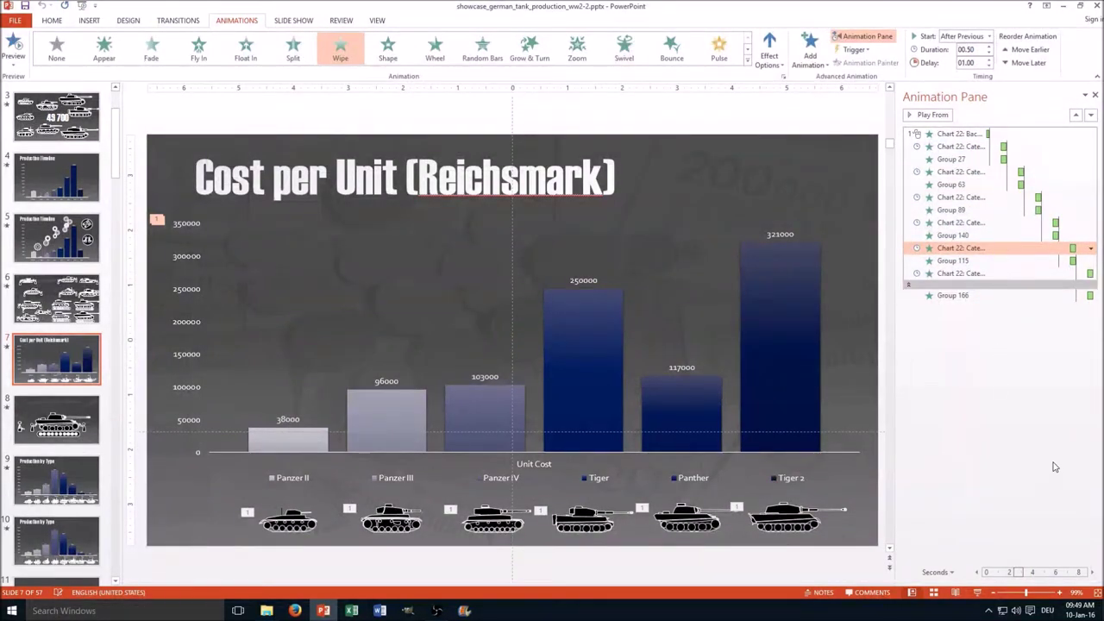
click(955, 261)
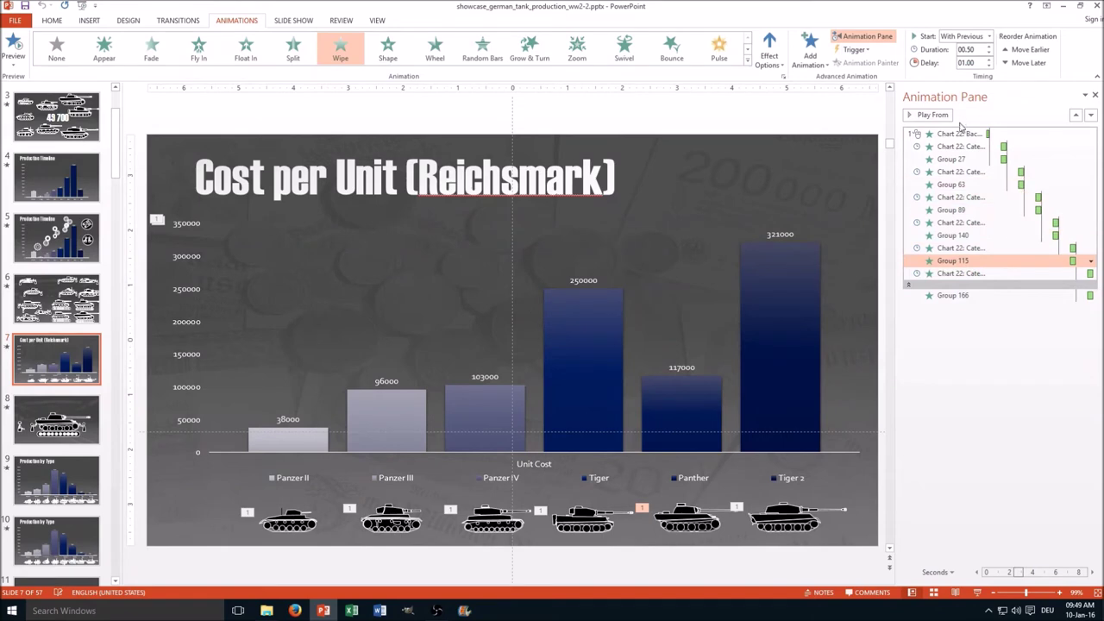
click(966, 134)
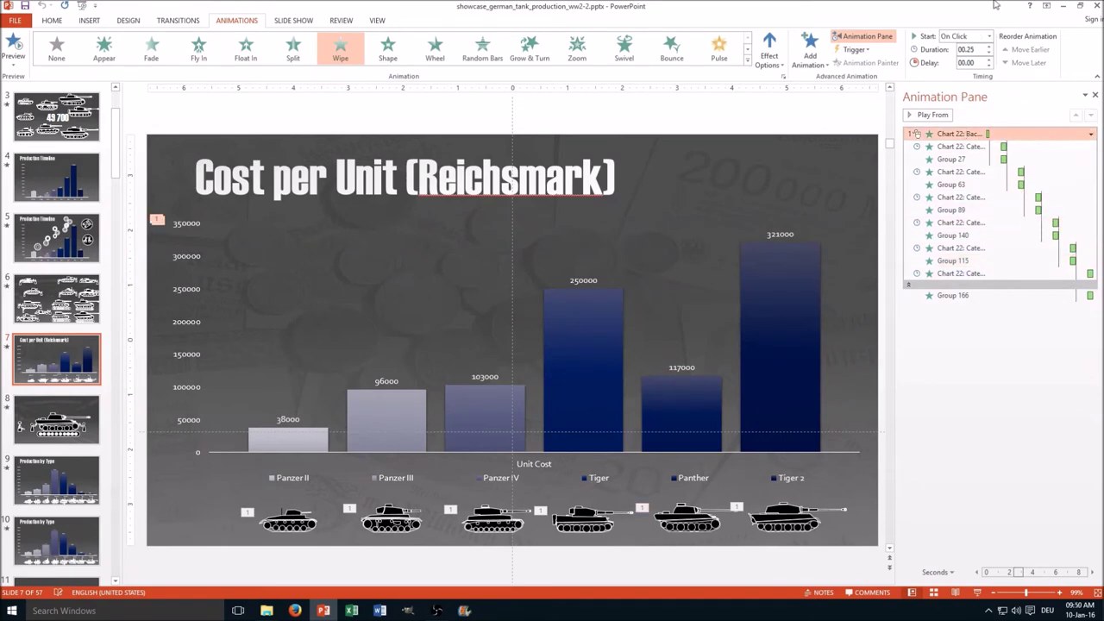
click(960, 157)
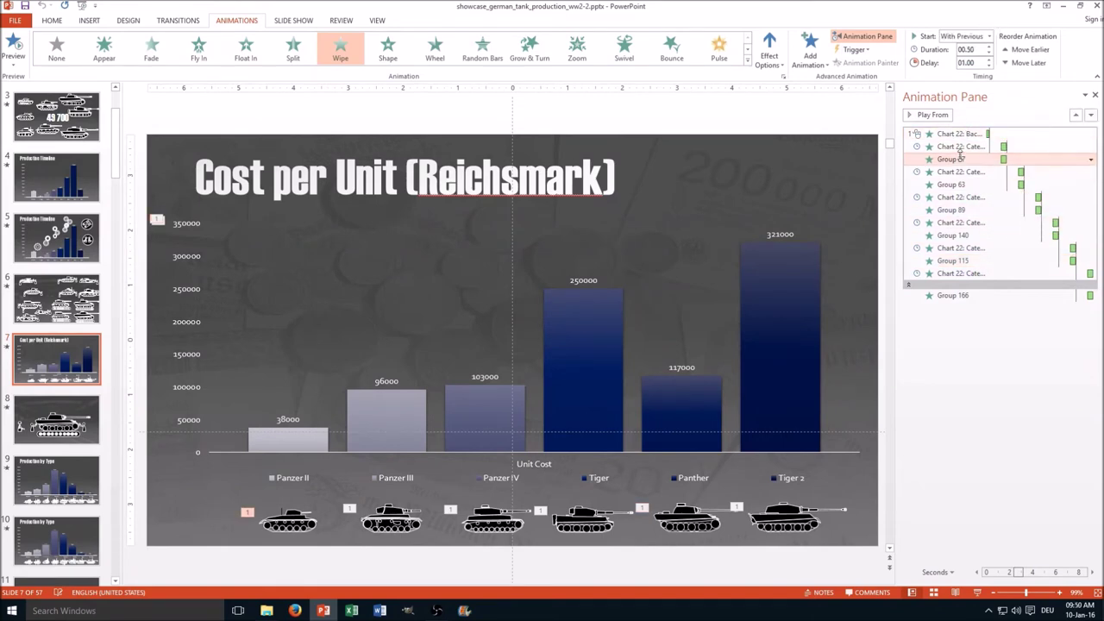
click(965, 183)
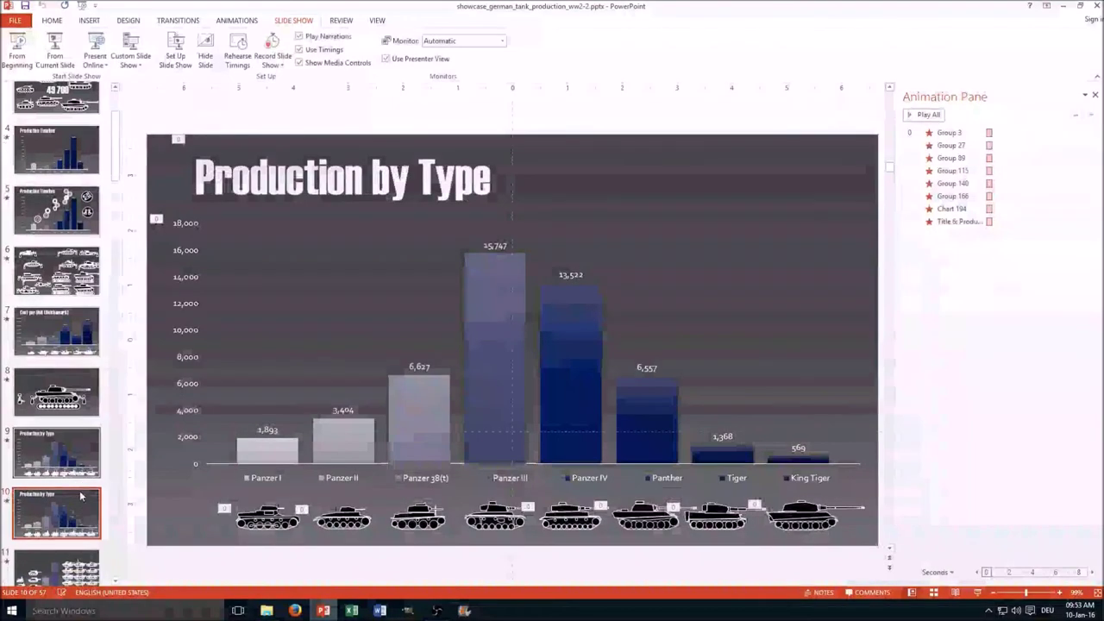
Insert a blank slide after slide 9 and paste the copied Production by Type image onto it.
right_click(86, 486)
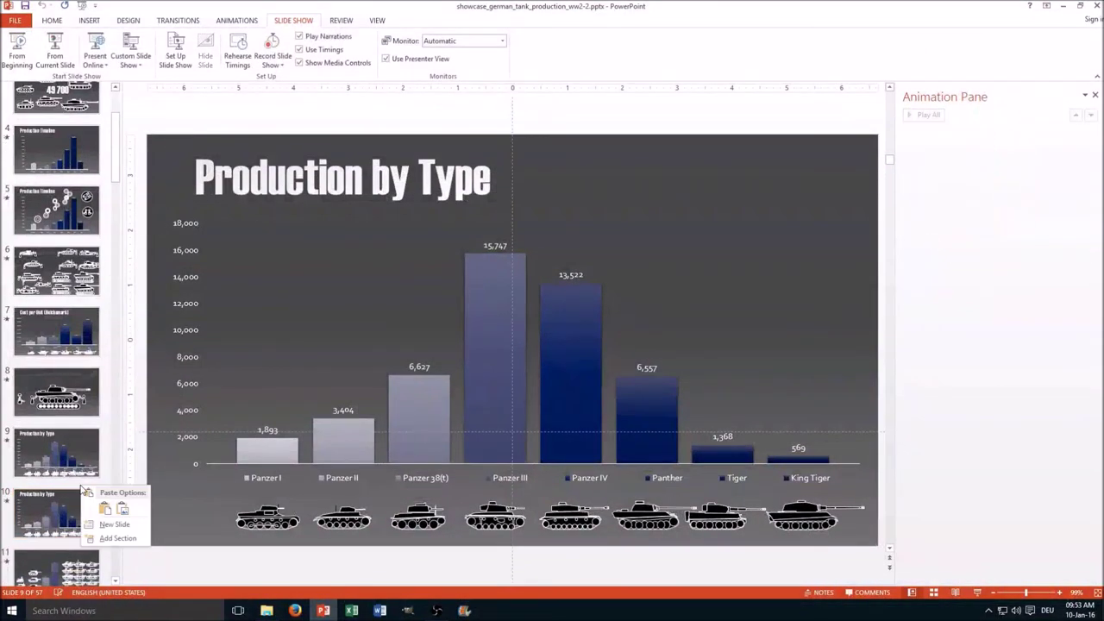
key(Escape)
key(Return)
right_click(338, 240)
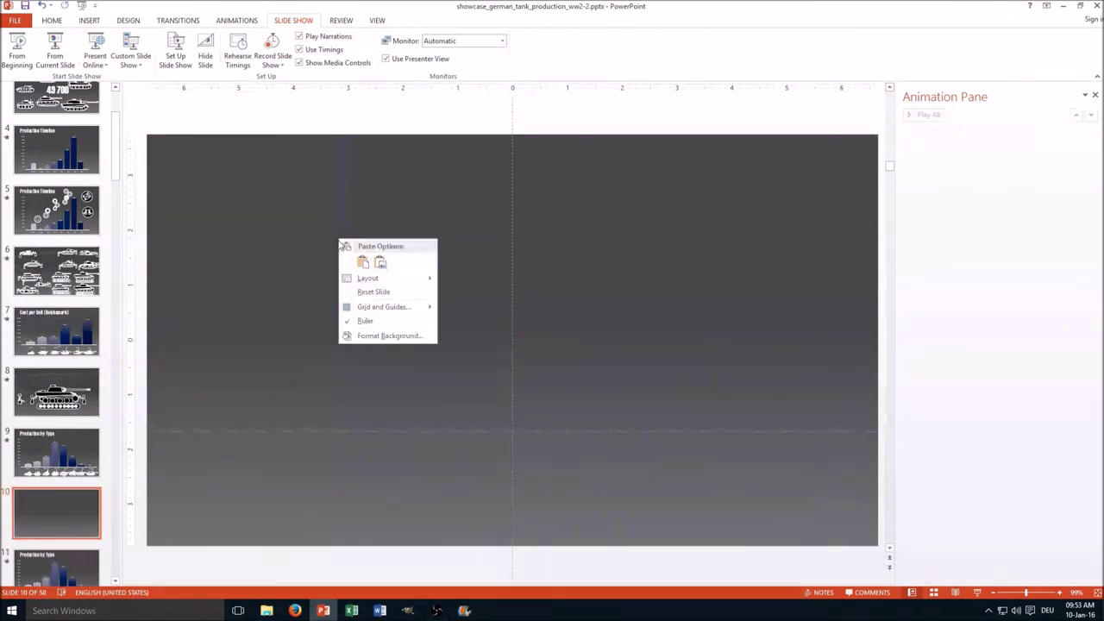
mouse_move(384, 308)
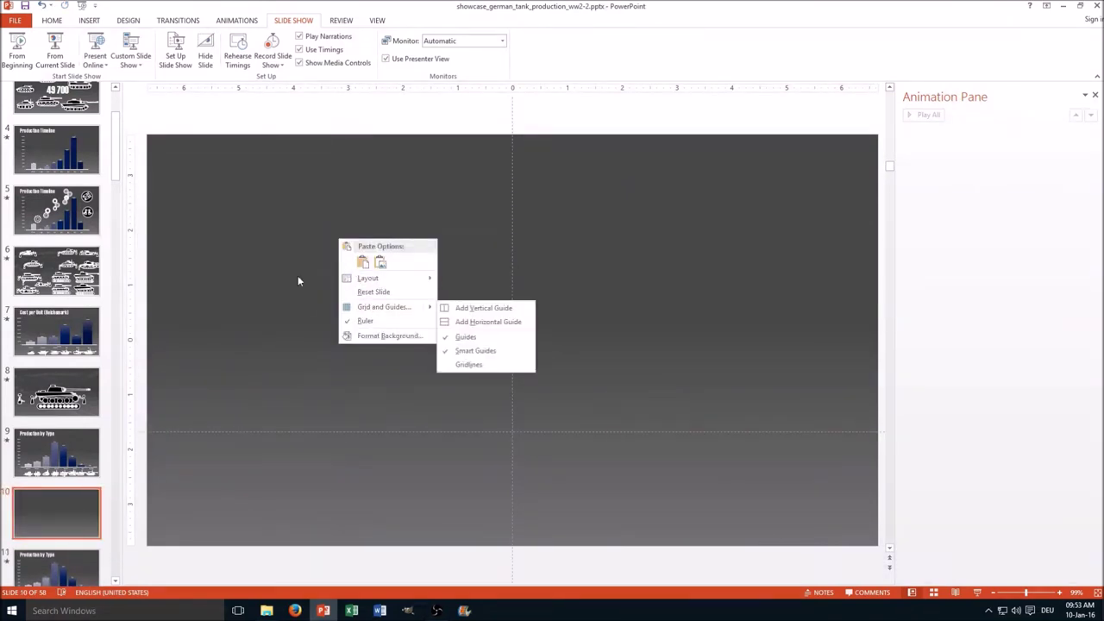
click(366, 264)
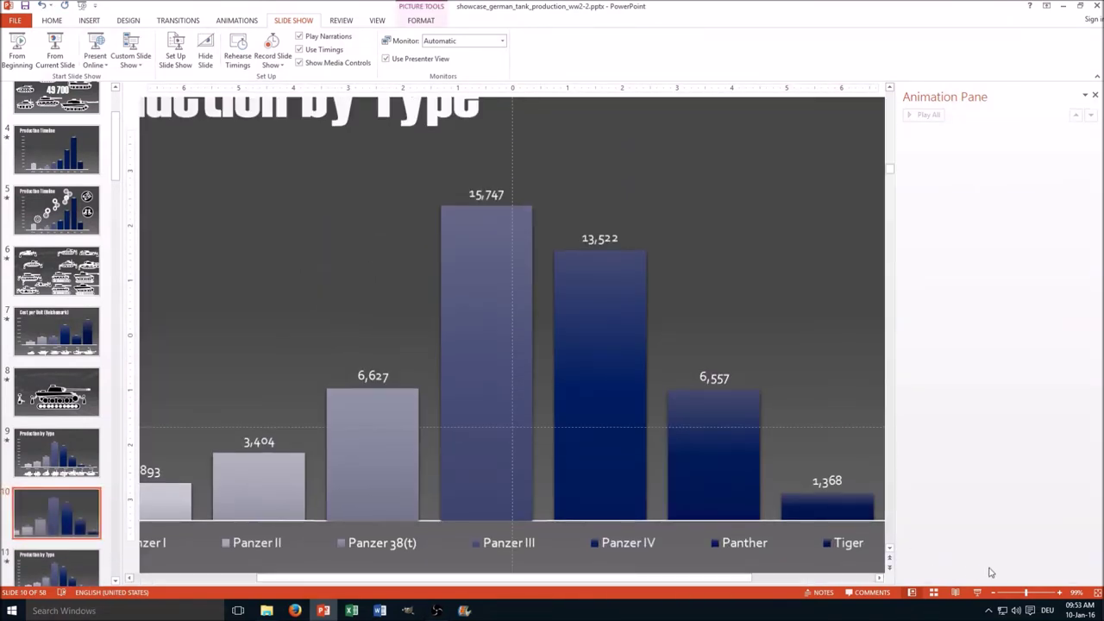
Shrink the pasted Production by Type picture from two opposite corners so it exactly covers the new slide.
click(1017, 593)
click(72, 510)
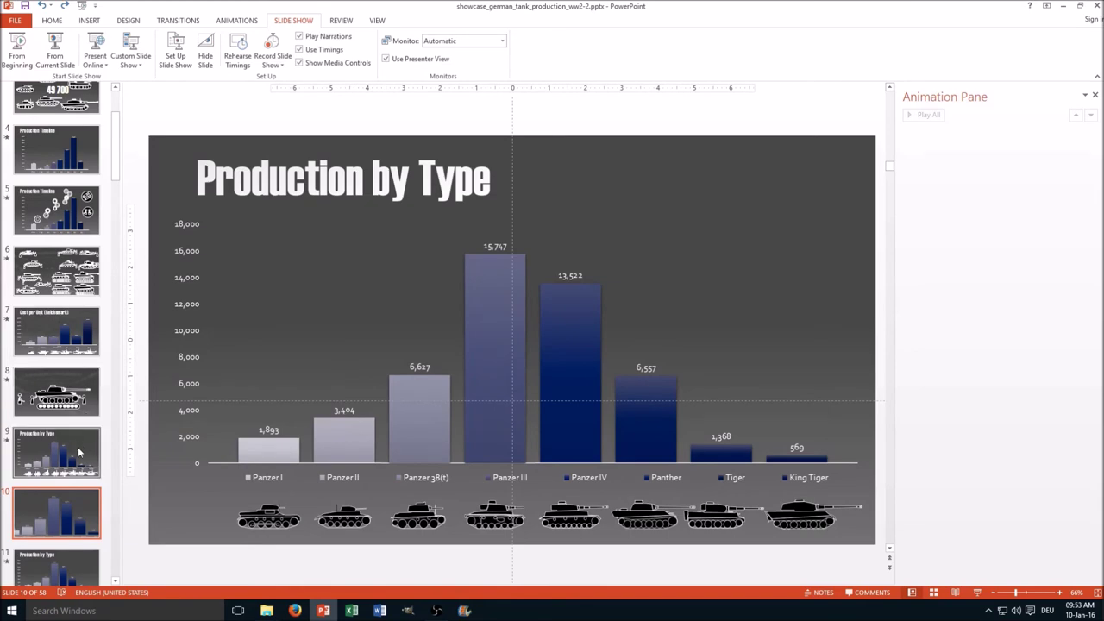
click(328, 286)
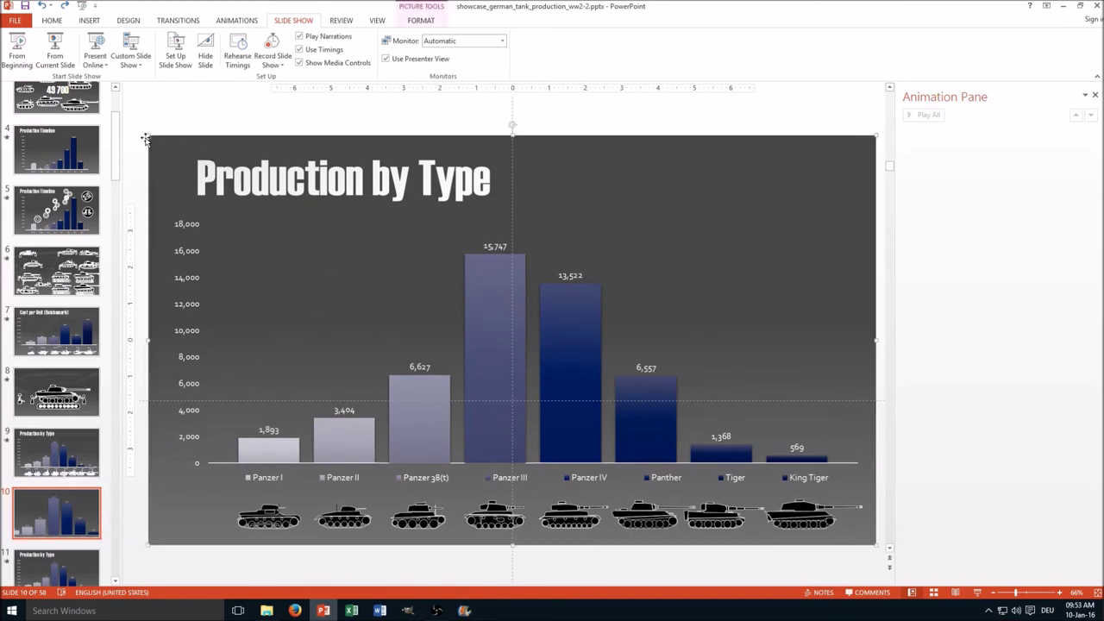
drag(150, 135, 271, 205)
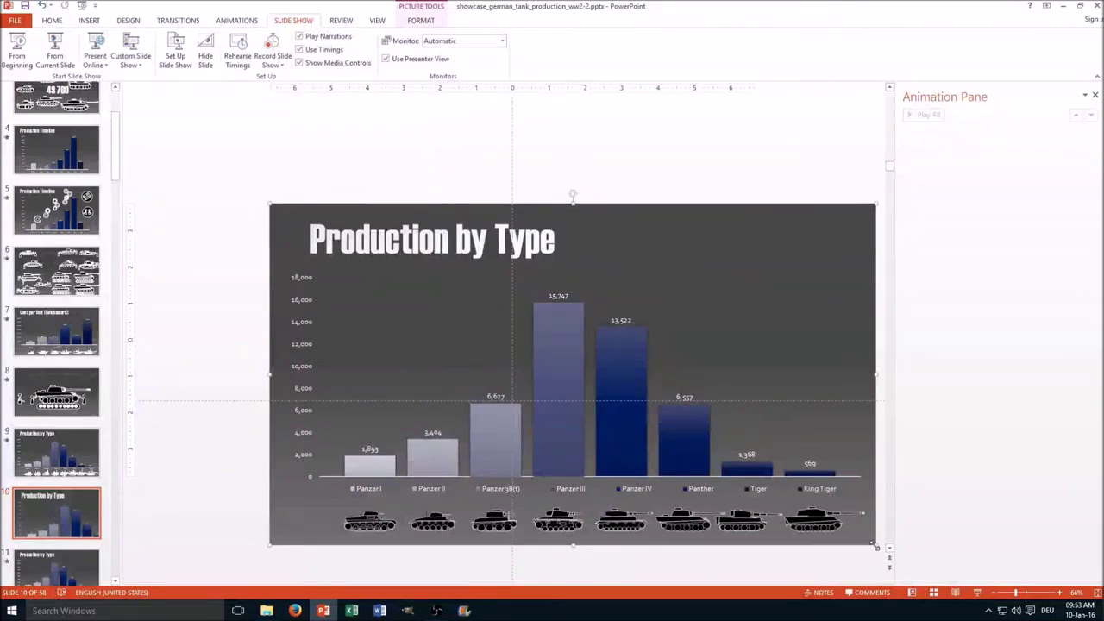
drag(874, 546, 755, 475)
click(758, 527)
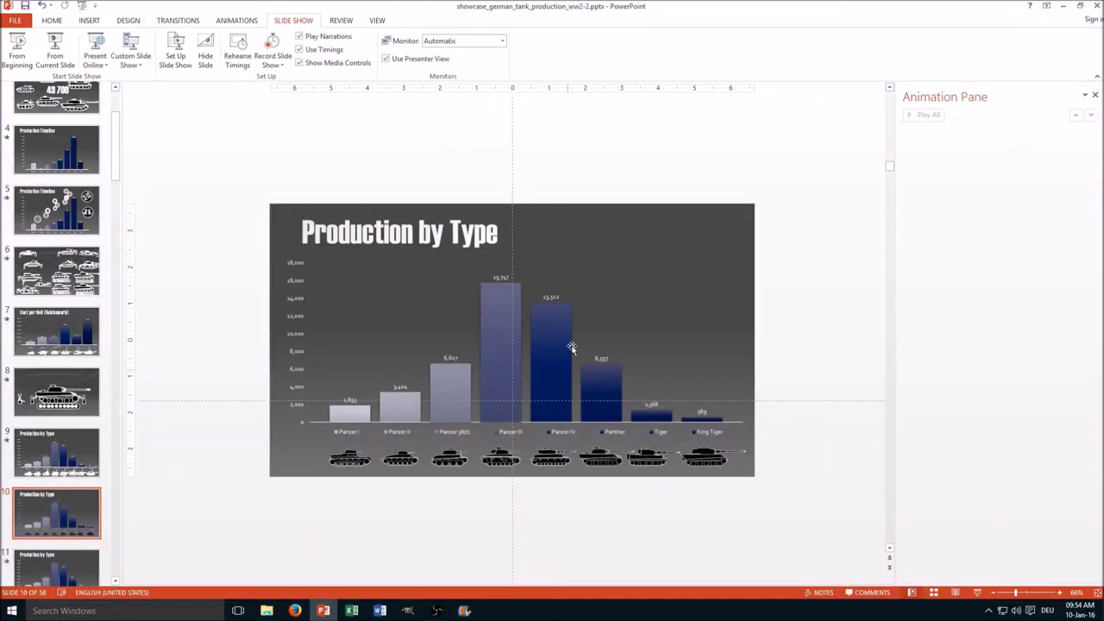
Crop the picture to just the Panzer III and Panzer IV bars with their values, labels and tank silhouettes.
click(588, 280)
right_click(587, 280)
click(621, 250)
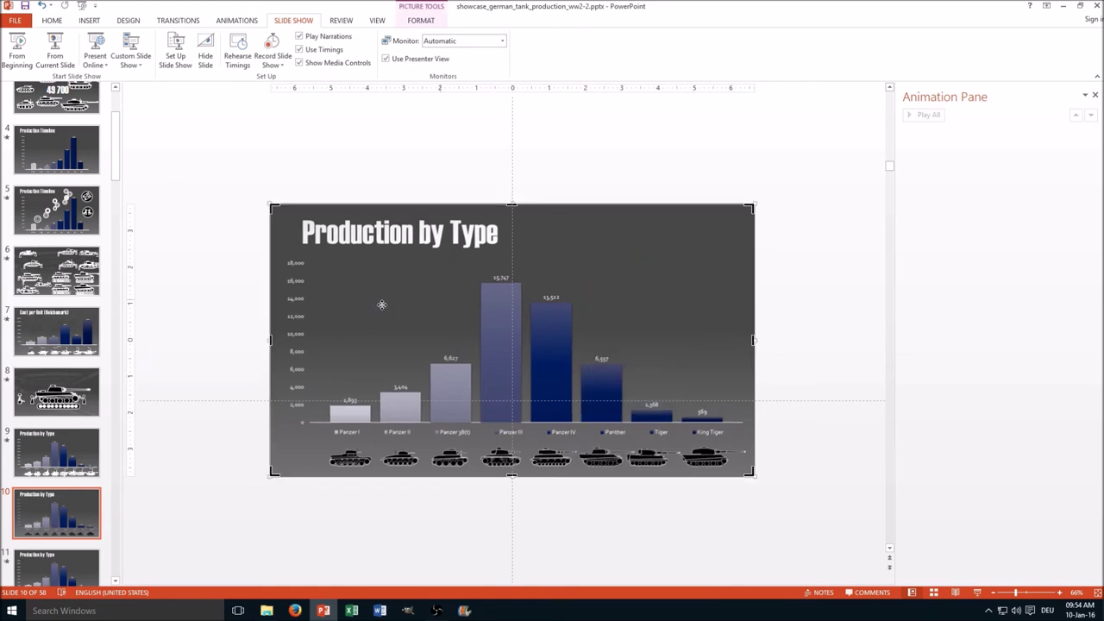
drag(273, 339, 474, 336)
drag(754, 339, 578, 341)
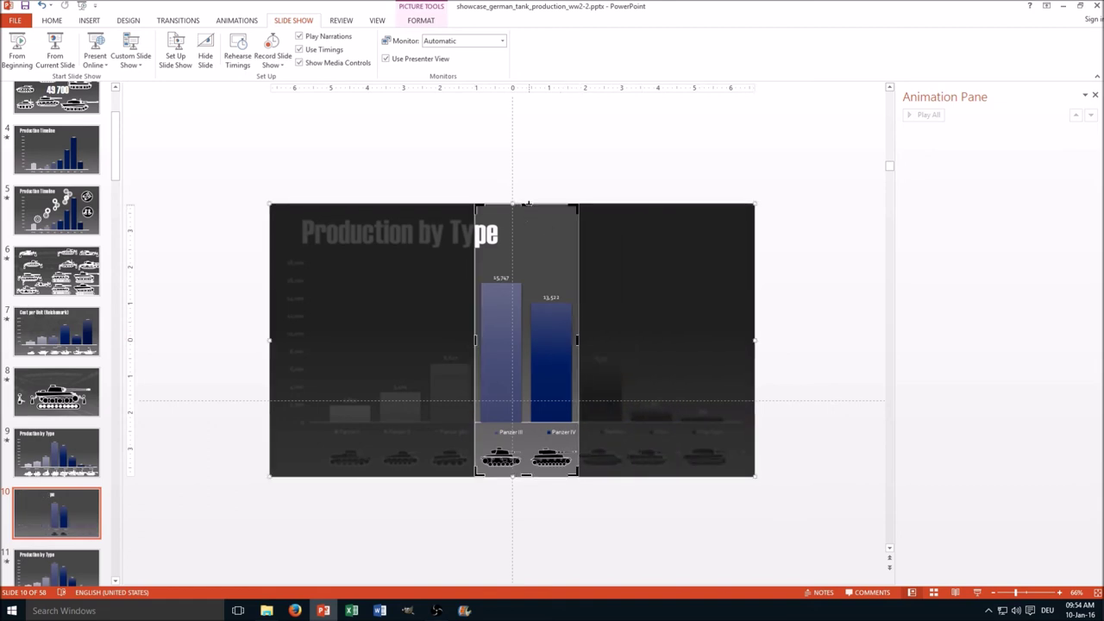
drag(526, 205, 529, 263)
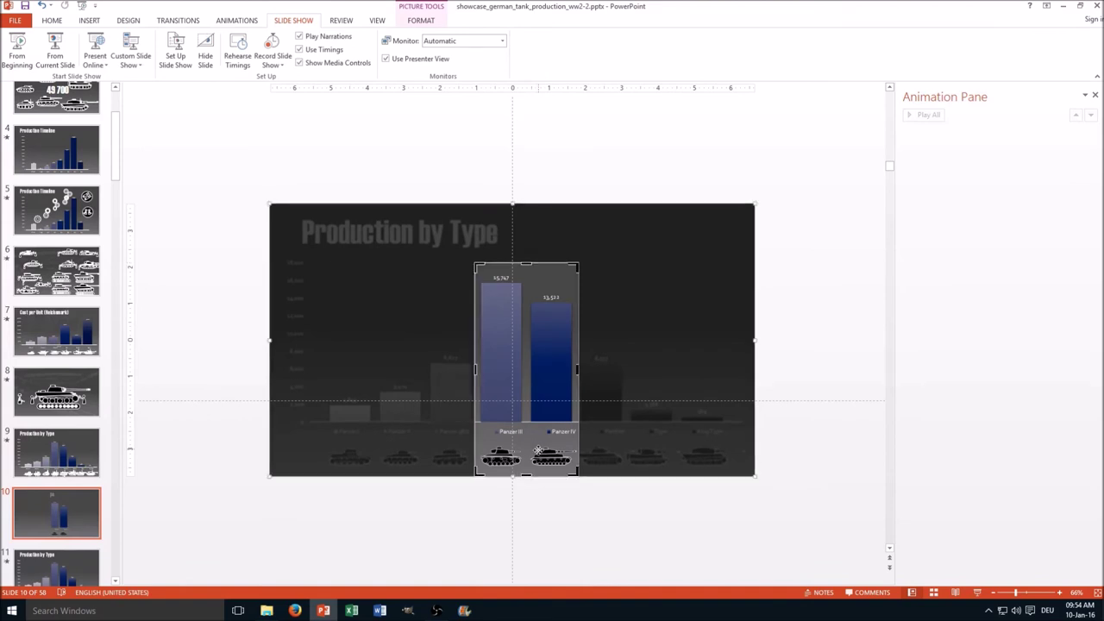
click(530, 538)
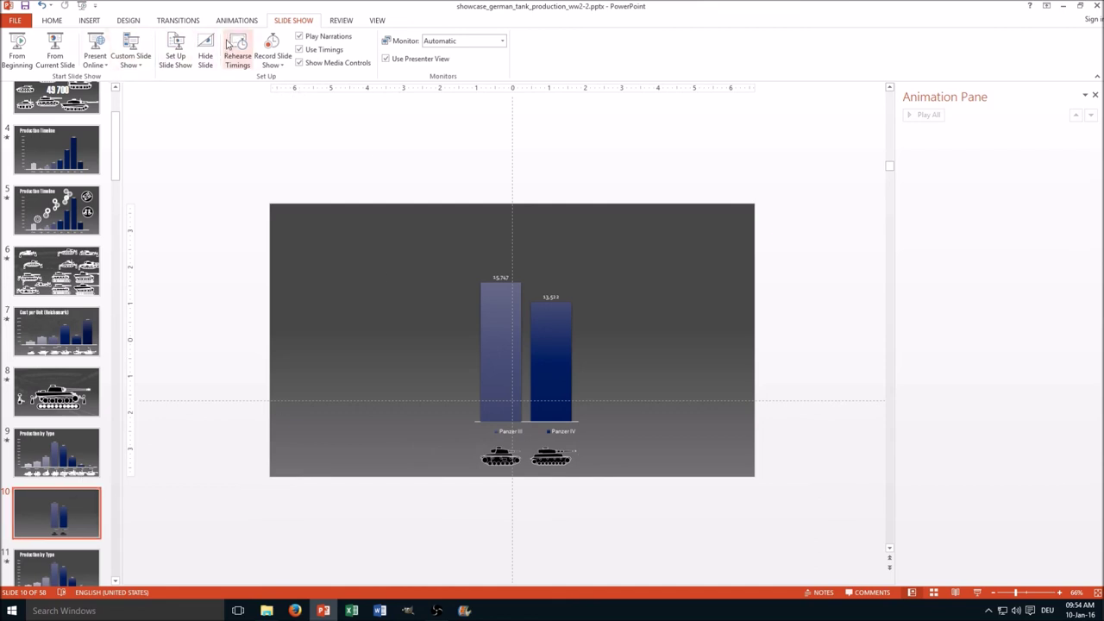
Apply the Fade transition to the slide with the cropped Panzer III and Panzer IV bars.
click(197, 27)
click(151, 50)
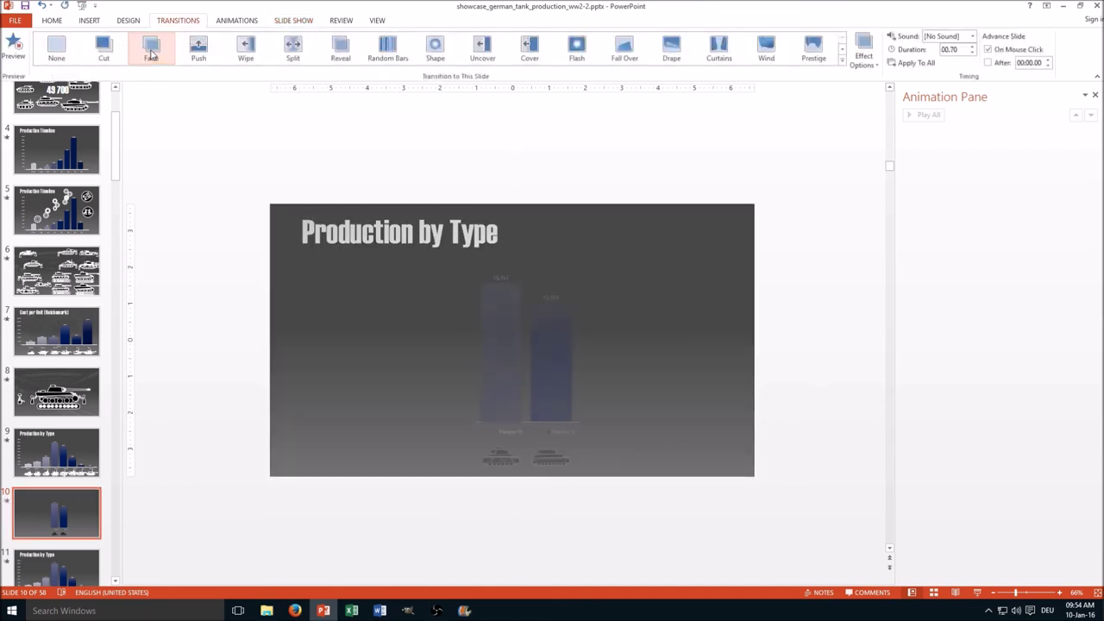
key(Up)
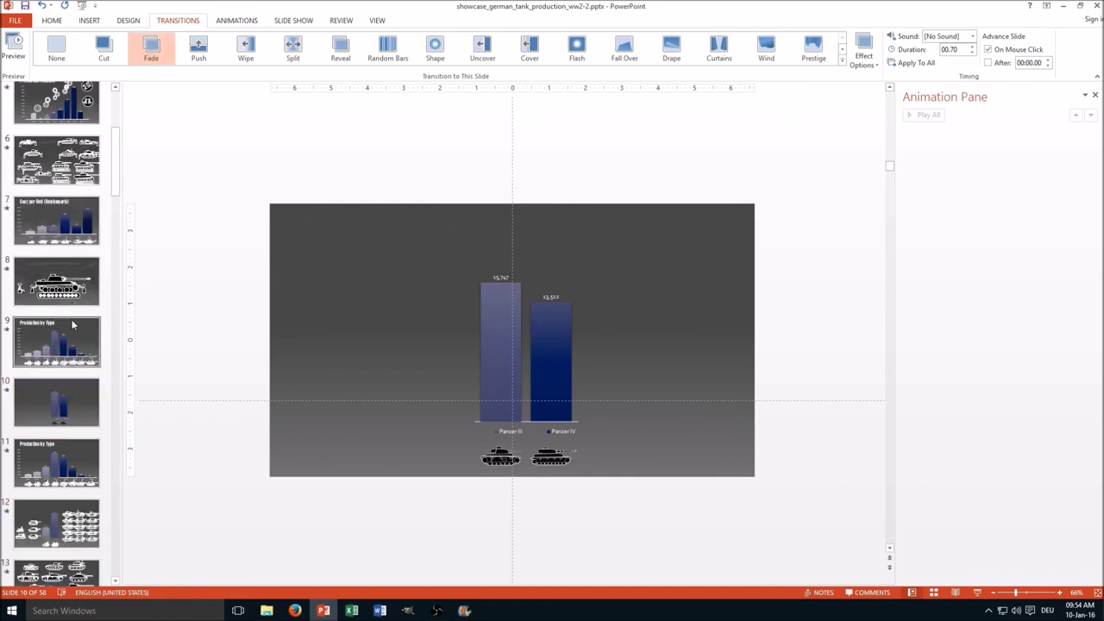